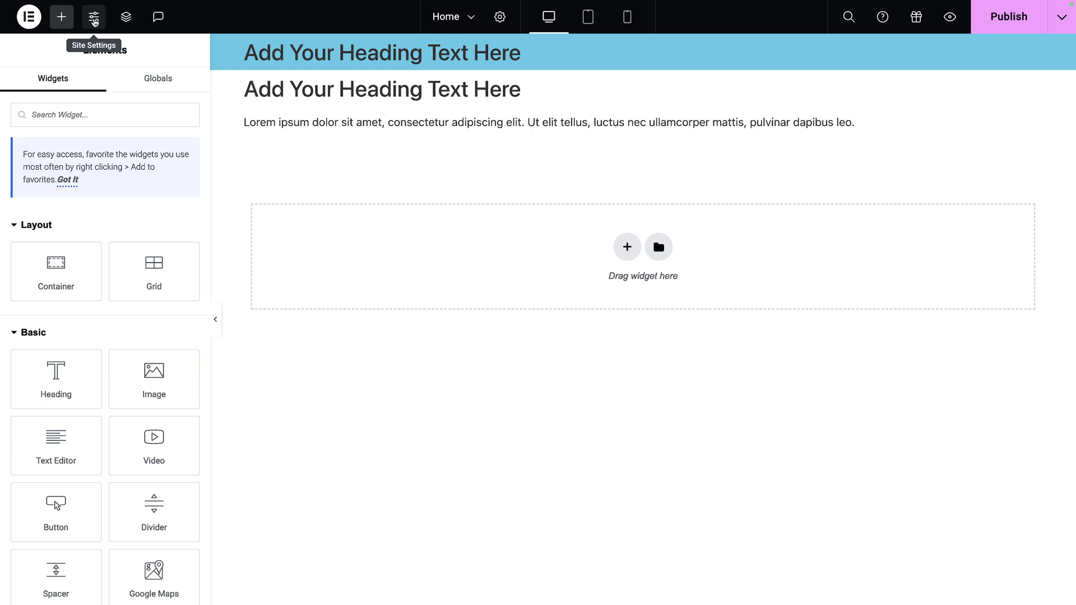
- Open the Site Settings panel from the top bar
left_click(93, 18)
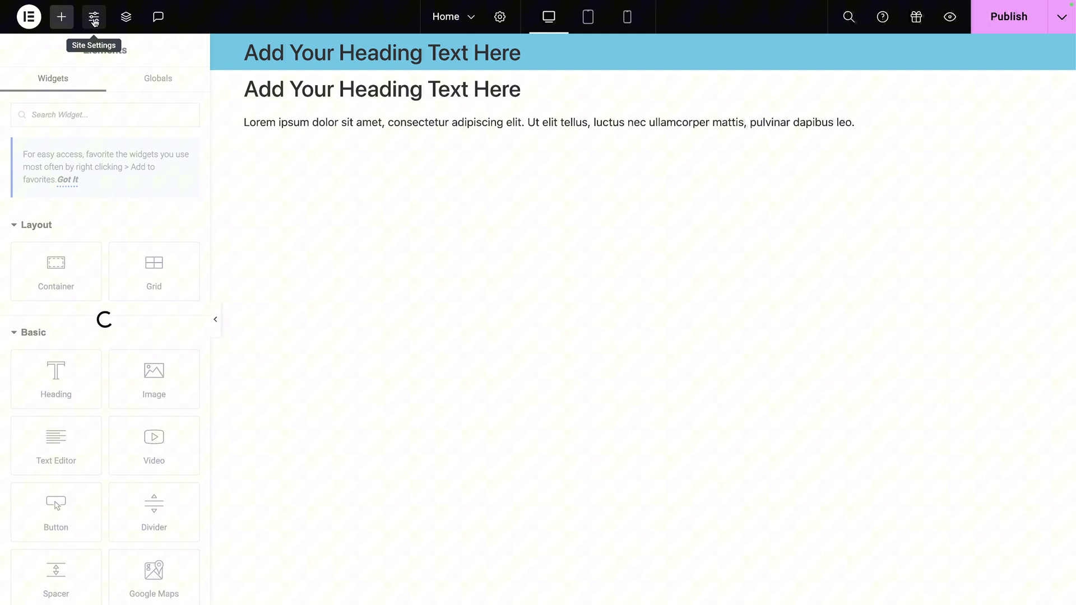
- Choose Global Colors to show the System Colors list and style-guide preview
left_click(123, 118)
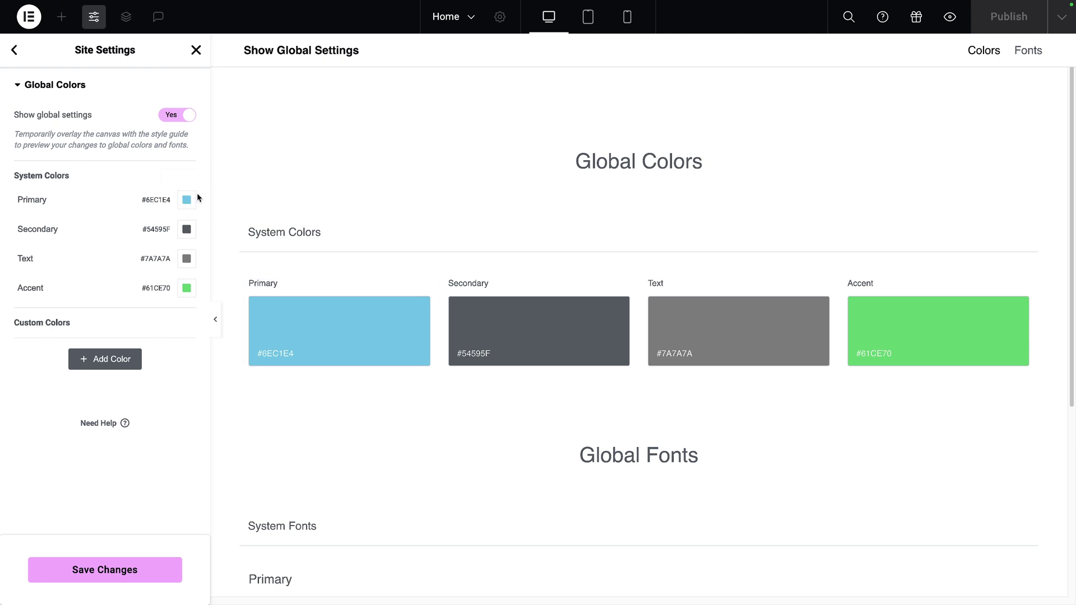
- Change Primary from light blue #6EC1E4 to saturated magenta #FA008C in the colour picker
left_click(187, 202)
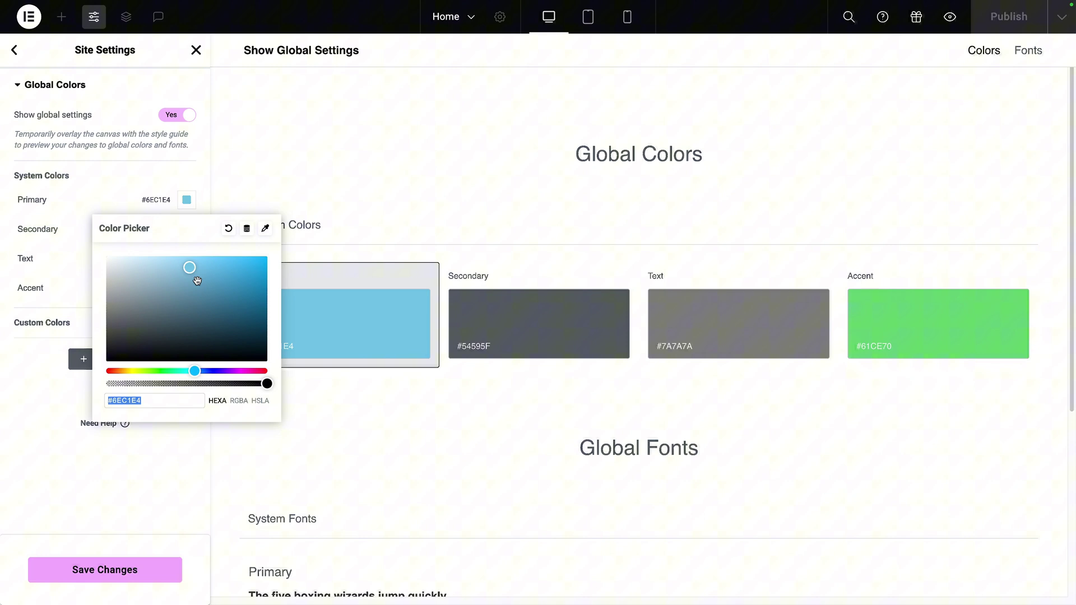
left_click_drag(195, 372, 252, 371)
left_click_drag(217, 301, 266, 259)
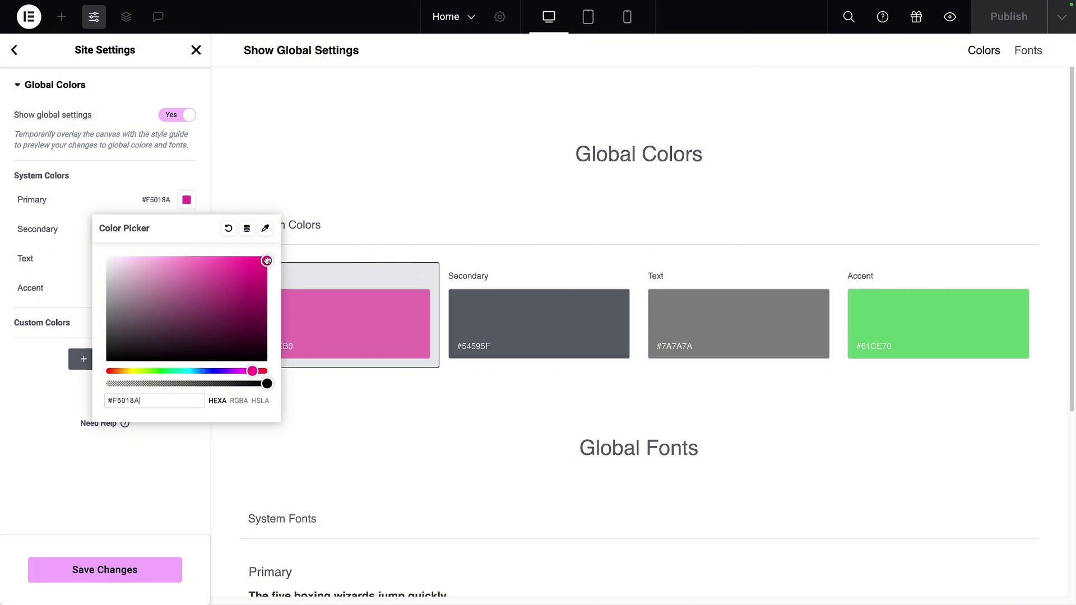
left_click(371, 213)
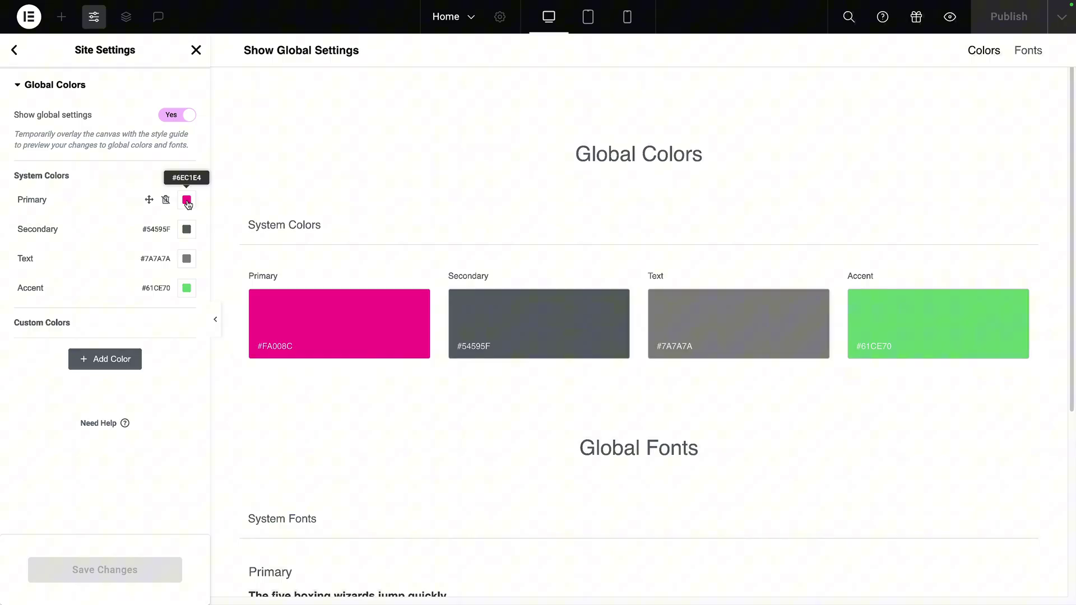
- Try several Primary shades, then paste #0E0A05 into the hex field for near-black
left_click(187, 202)
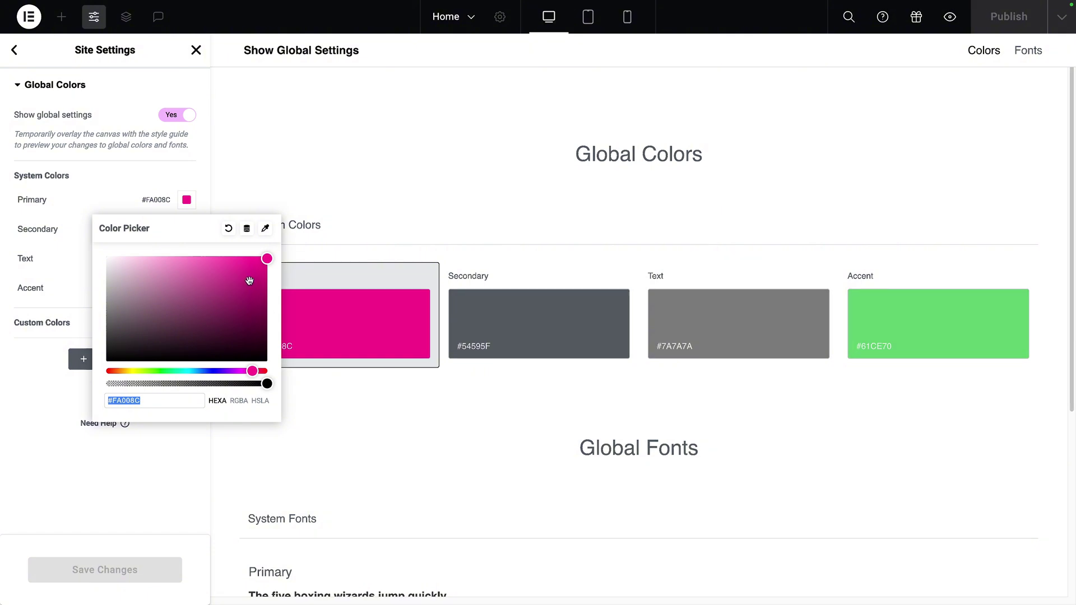
left_click_drag(249, 281, 149, 322)
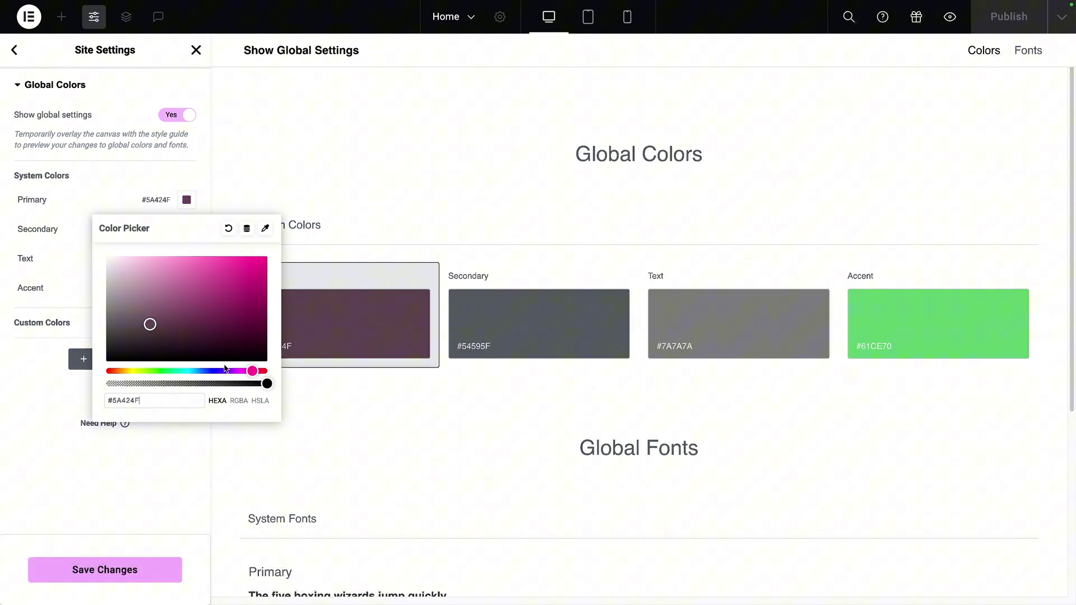
left_click_drag(251, 371, 160, 371)
left_click_drag(189, 319, 250, 273)
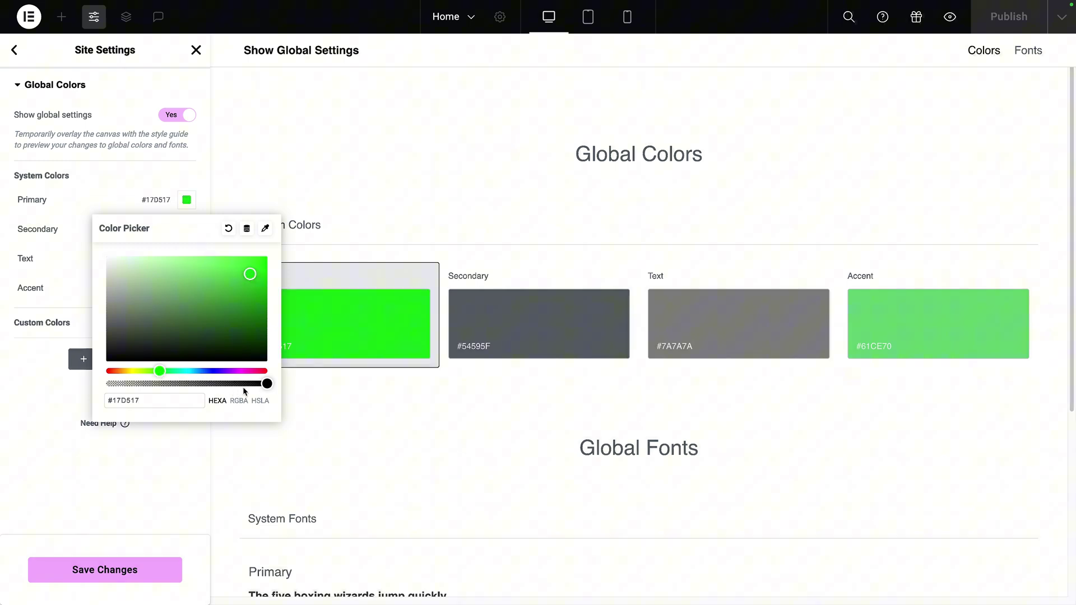
left_click_drag(267, 384, 177, 385)
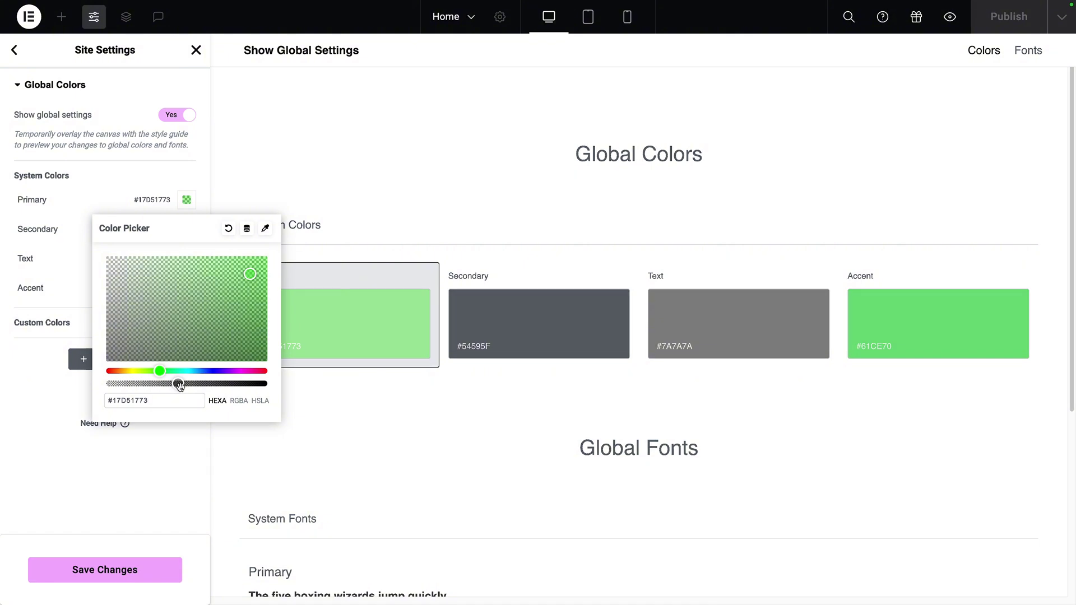
left_click_drag(178, 384, 277, 394)
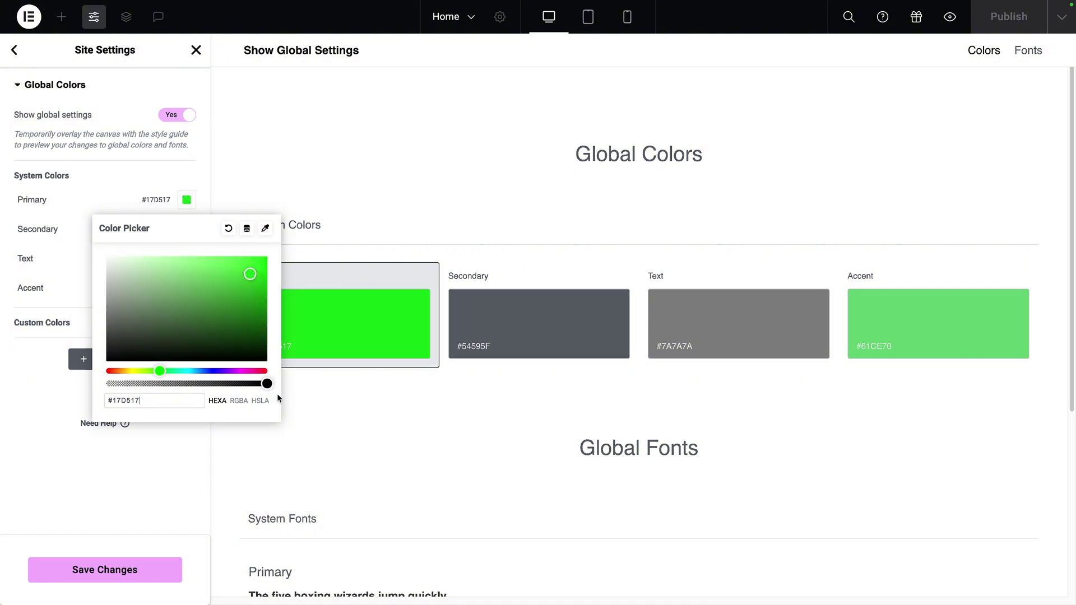
double_click(123, 400)
type("0E0A05")
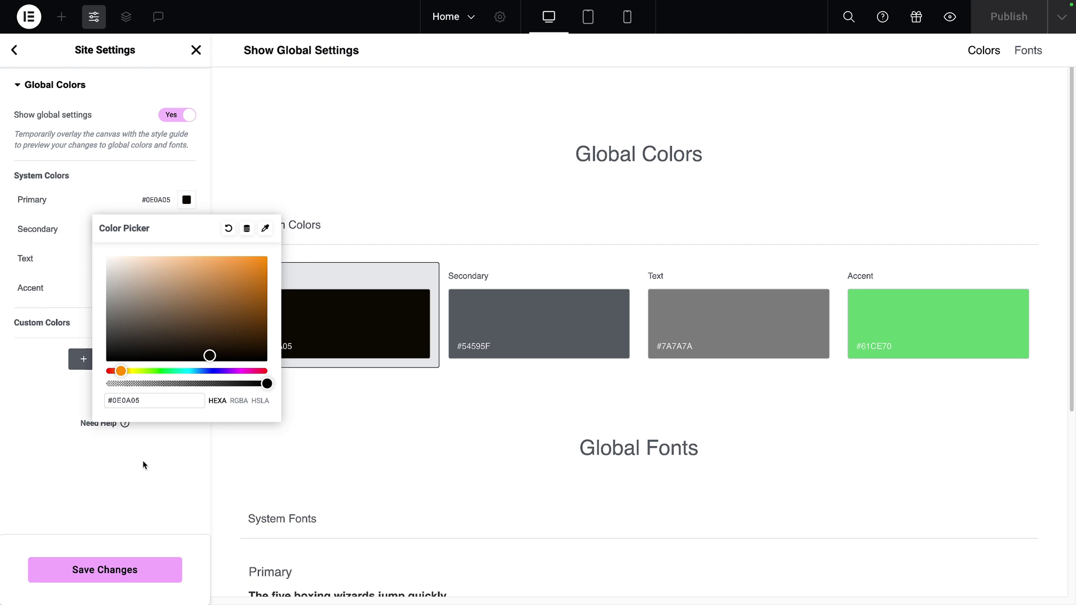
left_click(143, 460)
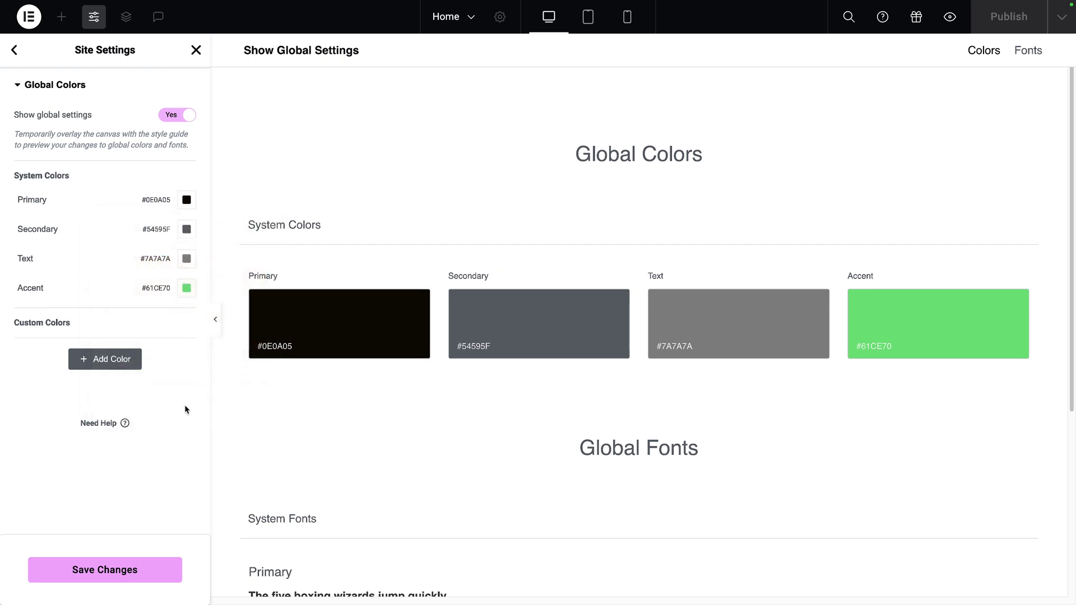
- Set Secondary to orange #F6650C and Text to dark brown #3D2F21
left_click(187, 230)
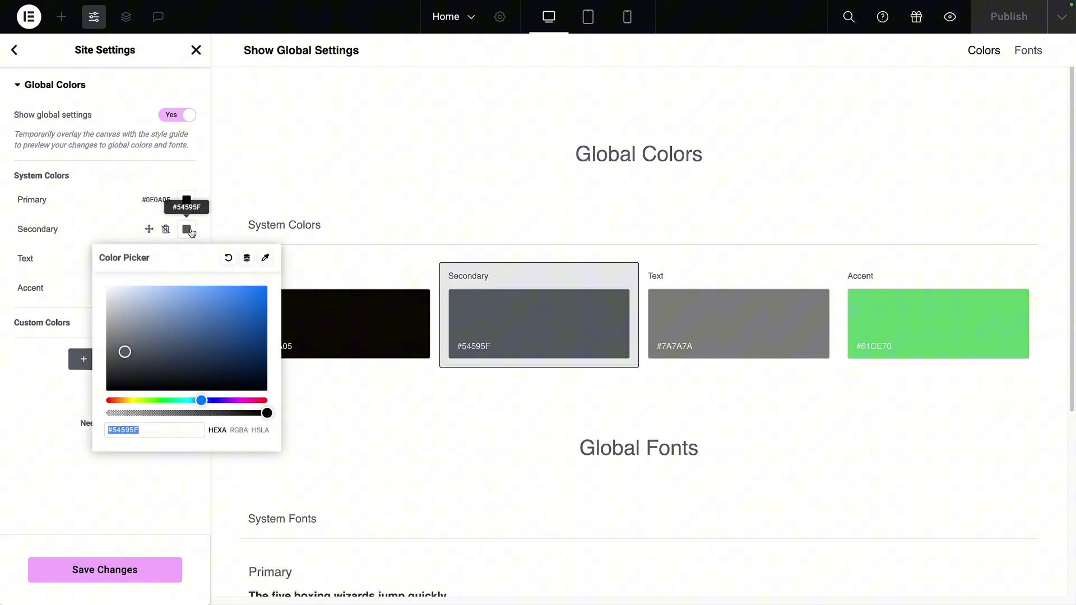
type("#F6650C")
left_click(35, 387)
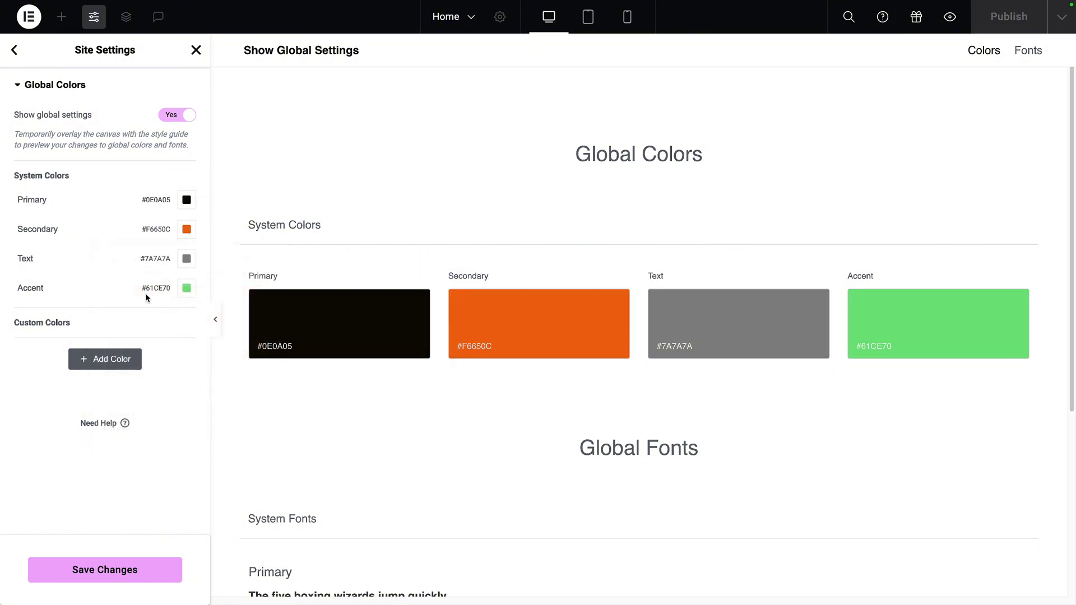
left_click(186, 259)
type("#3D2F21")
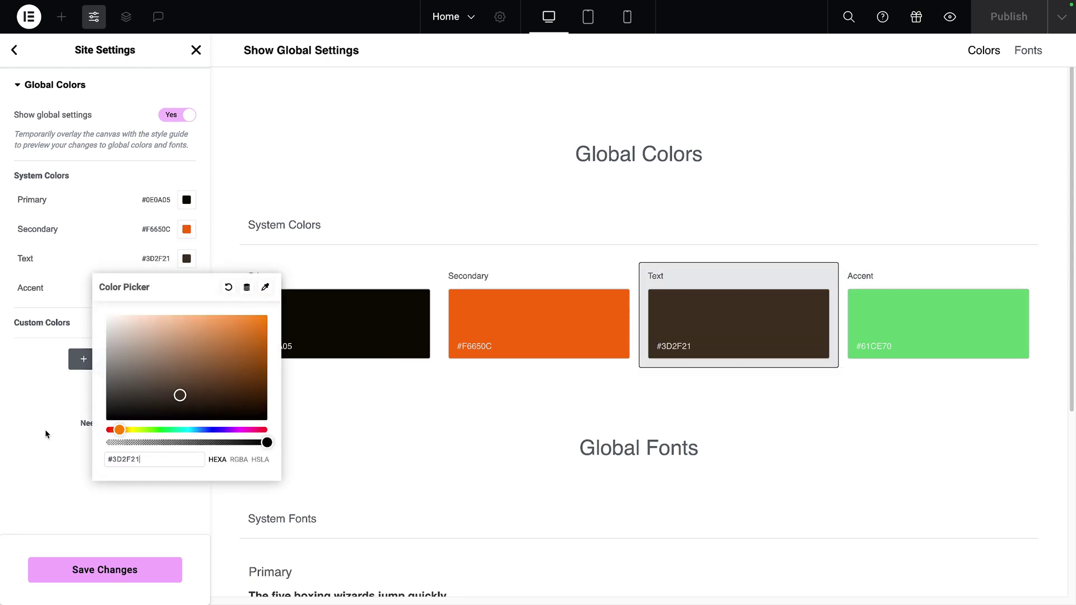
left_click(45, 430)
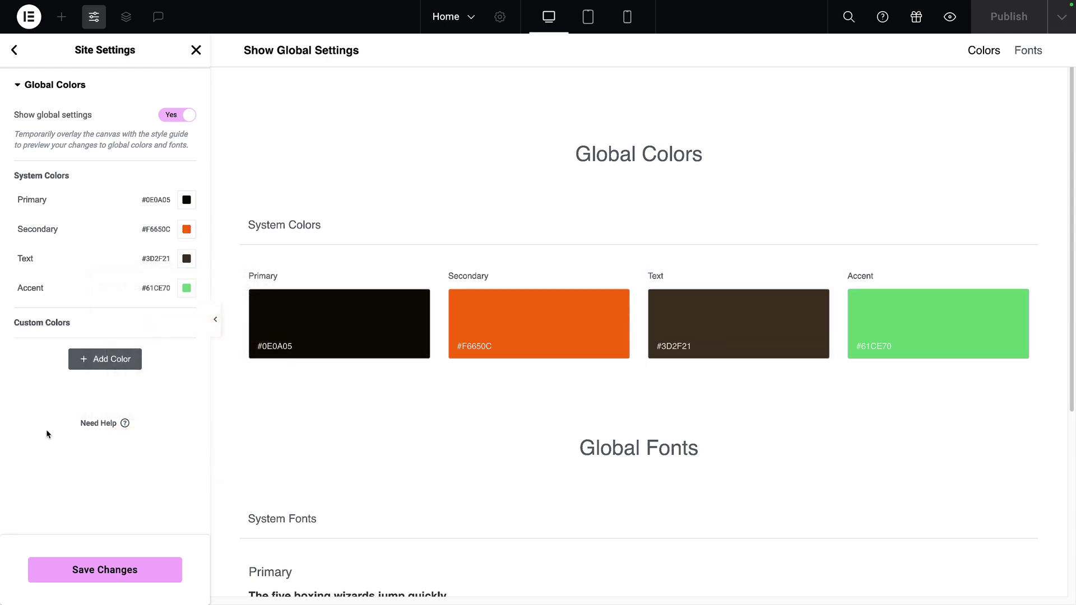
- Replace the Accent hex value with amber #F68C1A
left_click(187, 288)
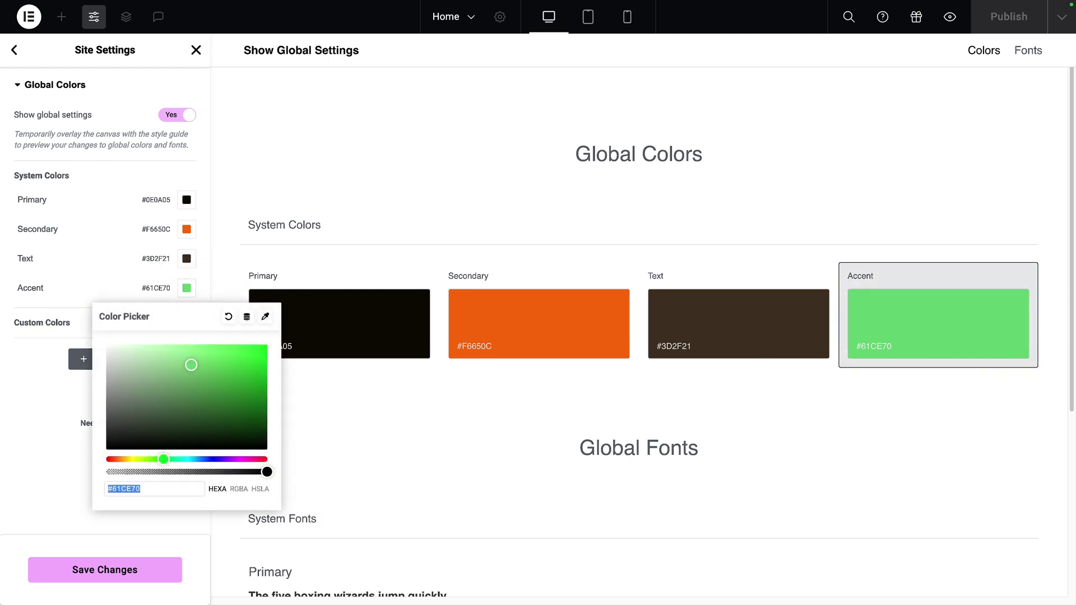
double_click(124, 488)
type("F68C1A")
left_click(50, 467)
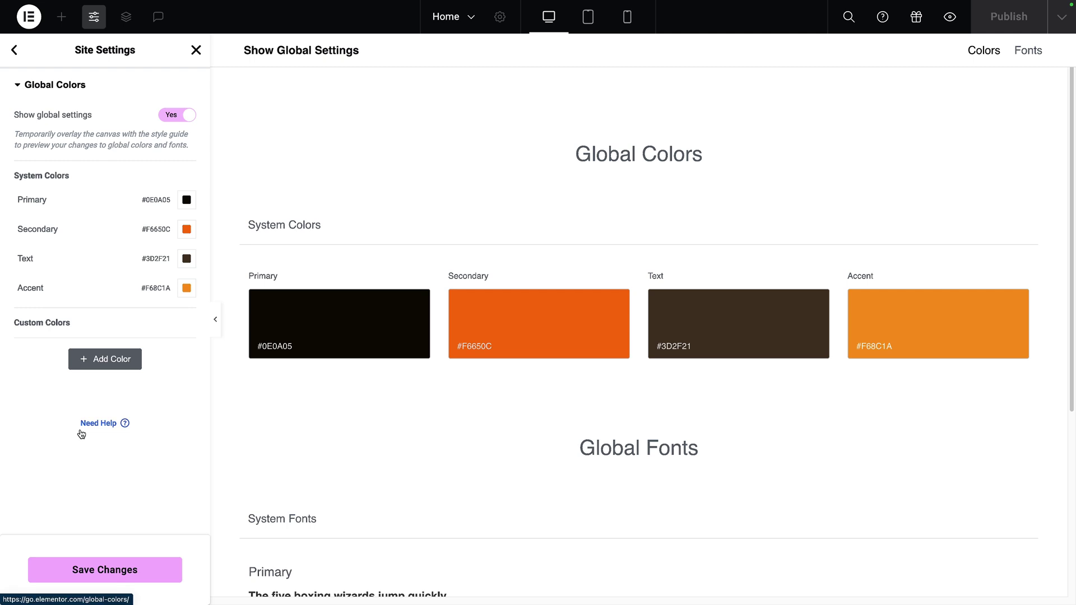
- Add a custom colour named White set to #FFFFFF
left_click(106, 361)
left_click(50, 347)
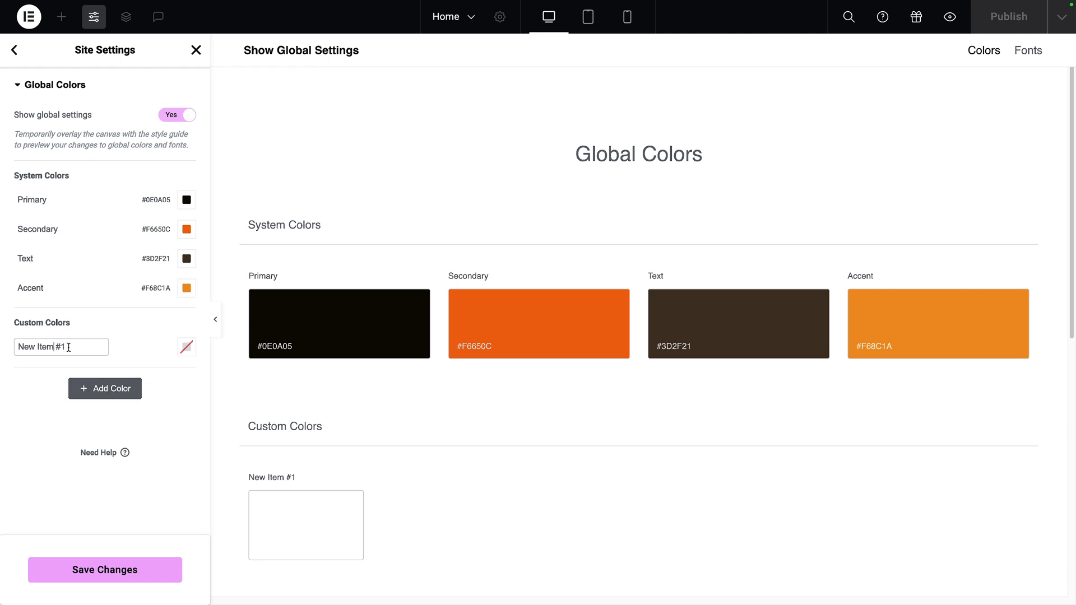
left_click_drag(66, 347, 11, 348)
type("White")
left_click(185, 347)
left_click_drag(109, 406, 101, 391)
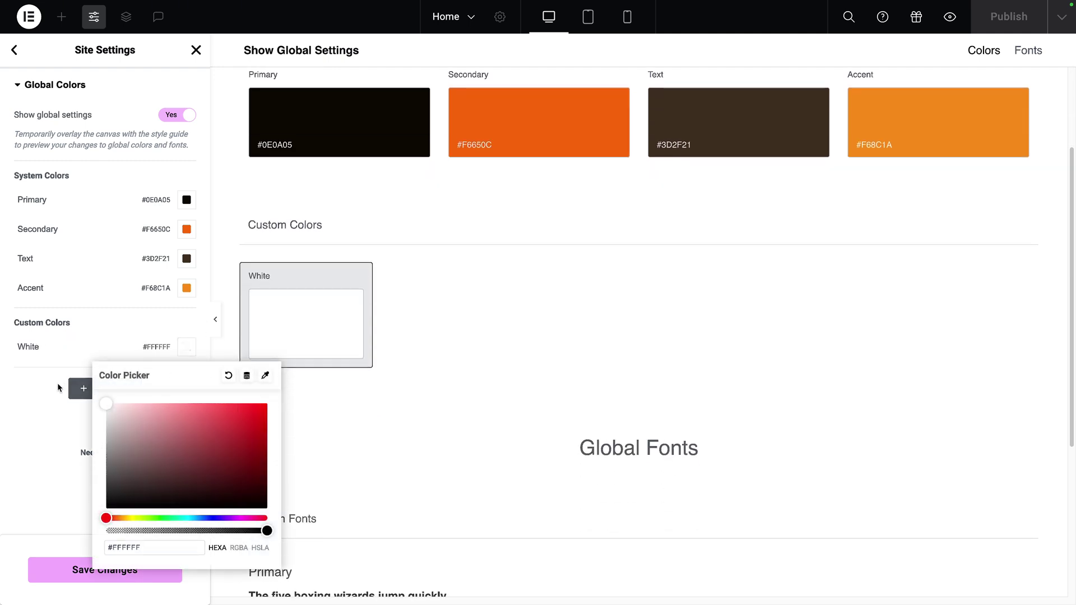
left_click(57, 385)
- Add a custom colour named Black set to #000000
left_click(101, 385)
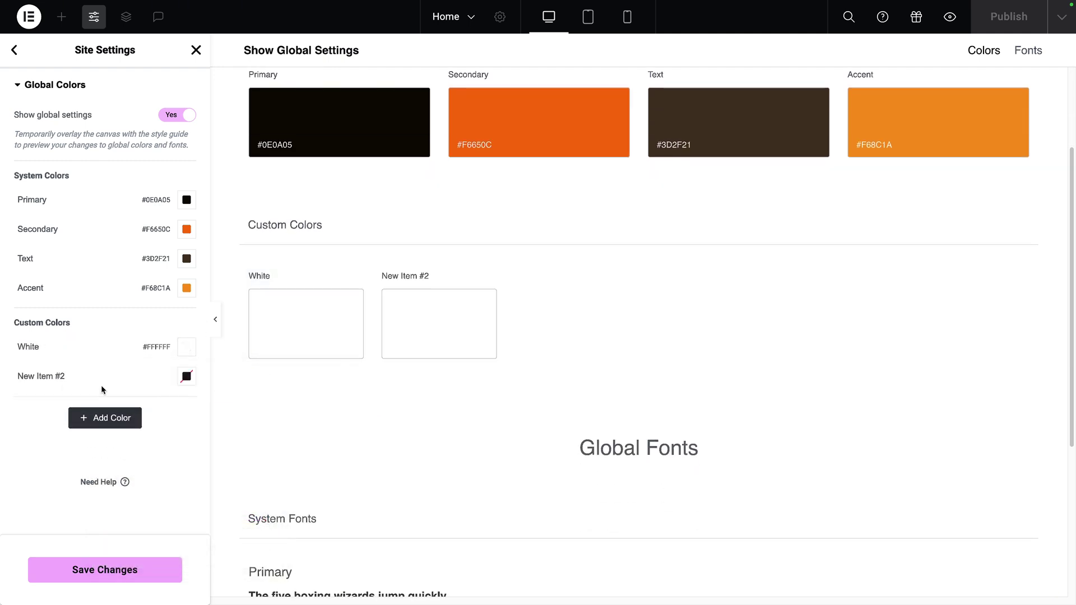
left_click(56, 376)
left_click_drag(66, 376, 12, 377)
type("Black")
left_click(187, 376)
left_click_drag(156, 447, 107, 539)
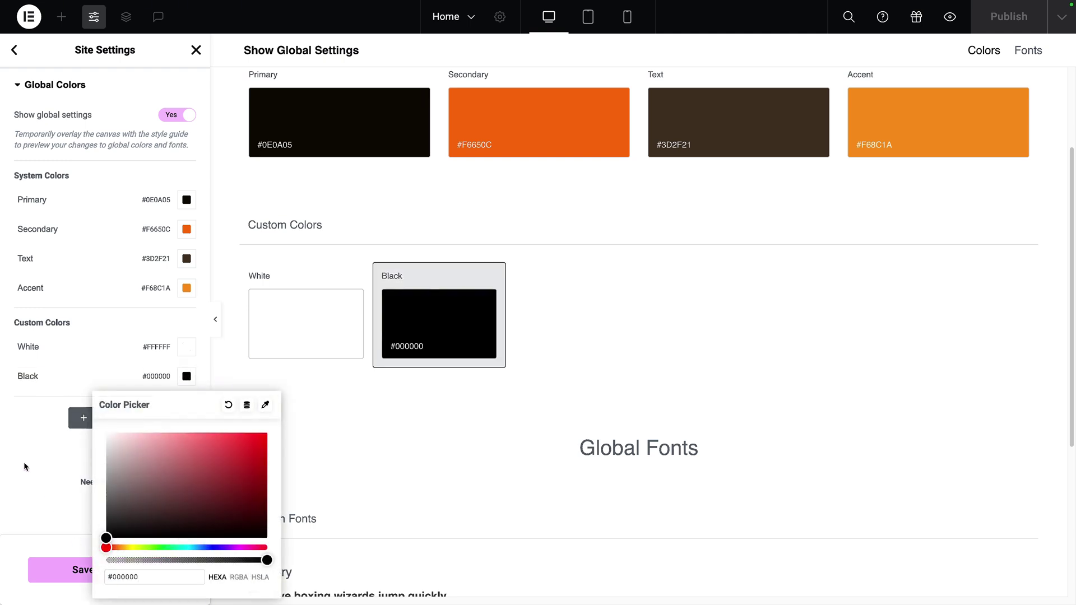
left_click(24, 462)
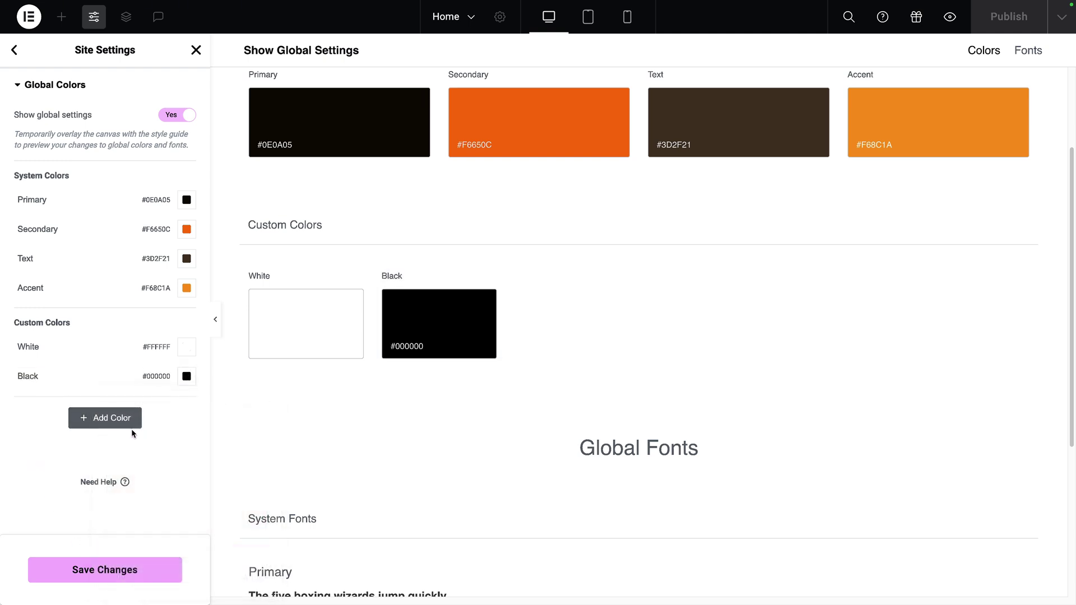
- Add a custom colour named Icons_Colour with hex 6D3A1B
left_click(96, 417)
left_click(99, 407)
type("Icons_Colour")
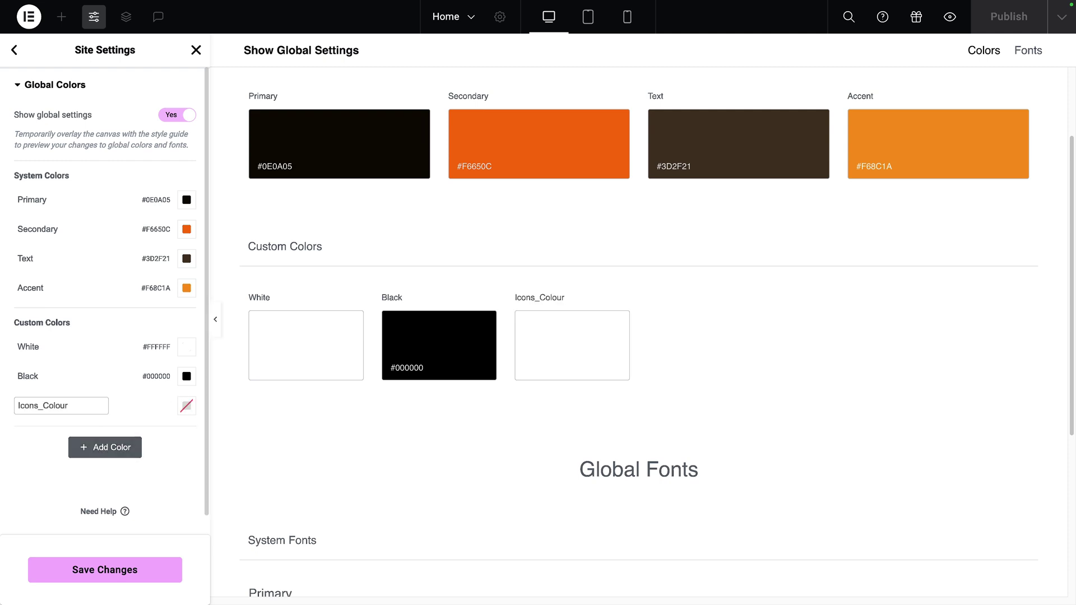
left_click(187, 406)
double_click(127, 368)
type("6D3A1B")
left_click(46, 450)
- Add a custom colour named Divider_Lines with hex A79481
left_click(104, 447)
left_click(56, 435)
type("Divider_Lines")
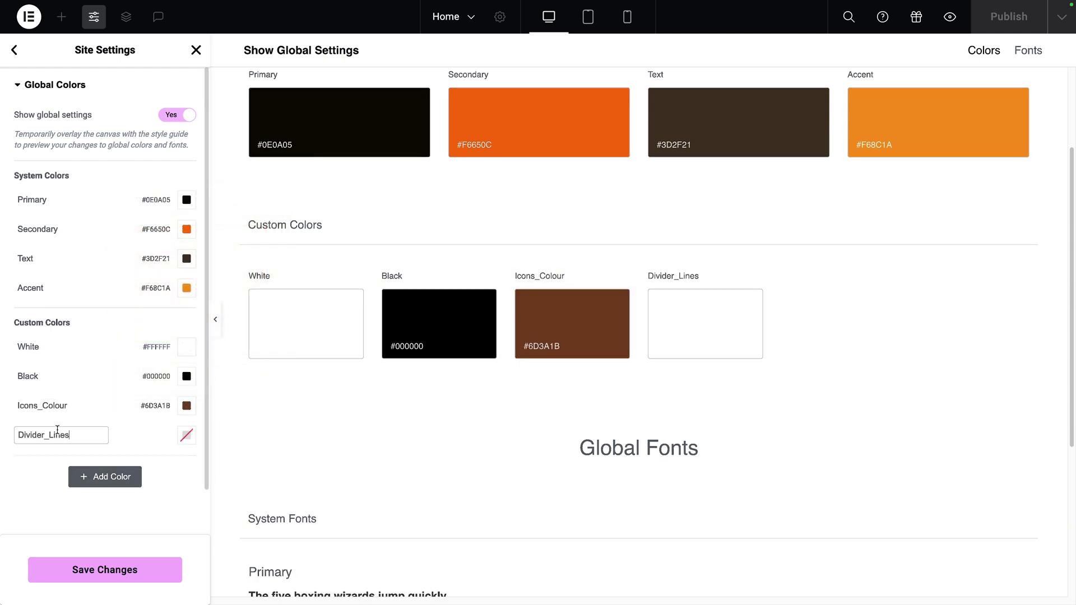
left_click(187, 435)
double_click(122, 399)
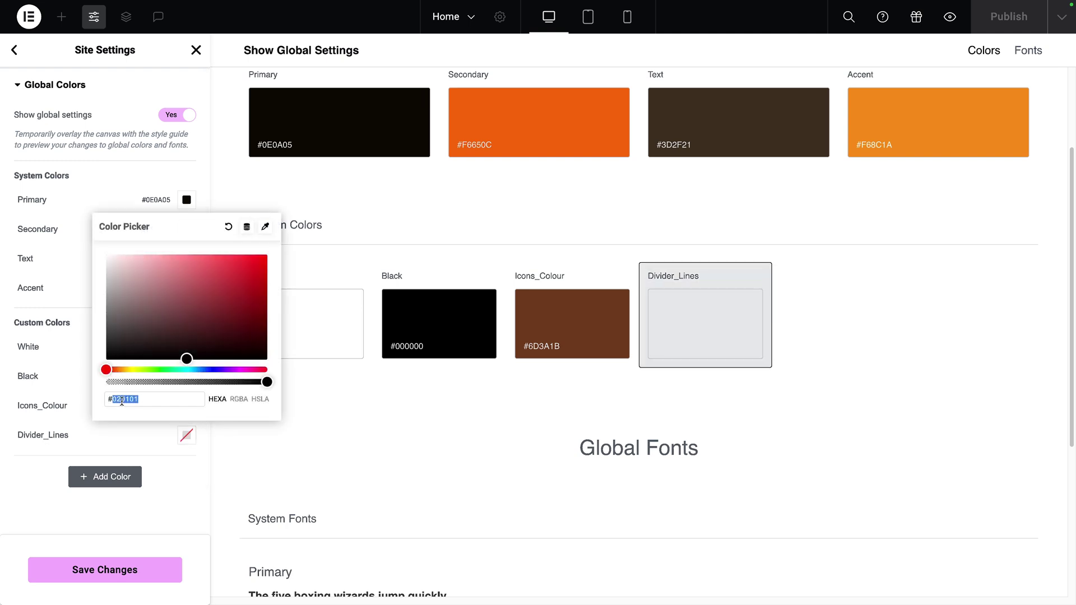
type("A79481")
left_click(38, 463)
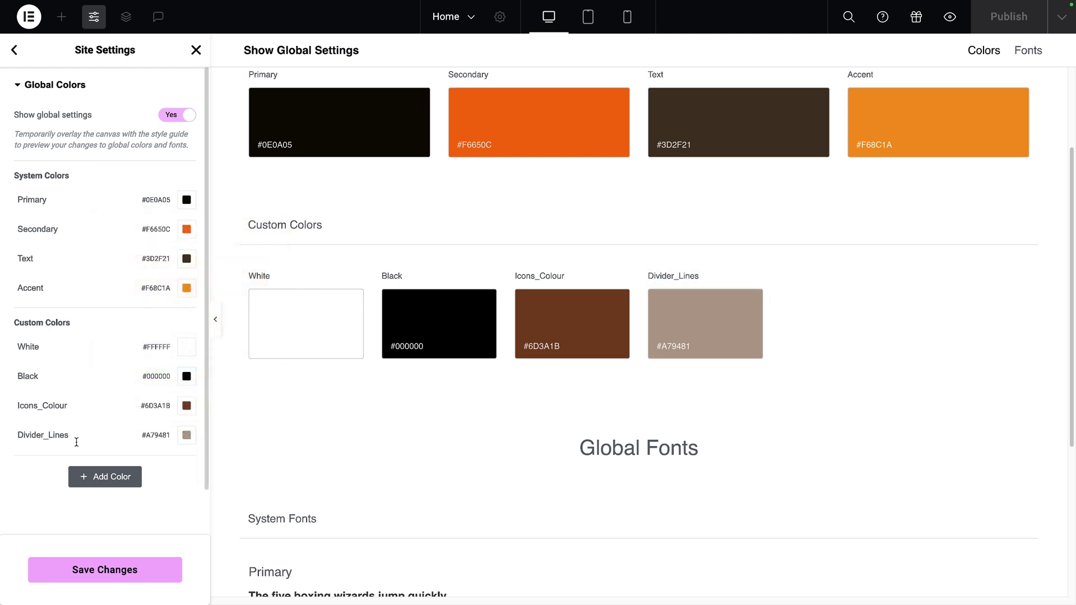
- Add a fifth custom colour for Soft_Grey #EDEDED
mouse_move(119, 439)
left_click(112, 479)
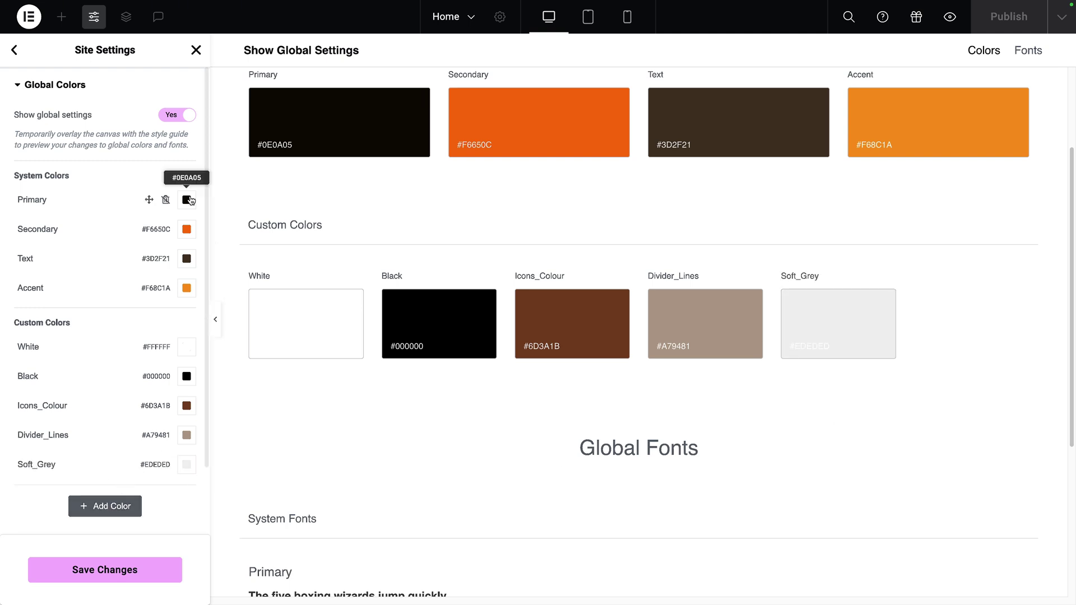
mouse_move(166, 372)
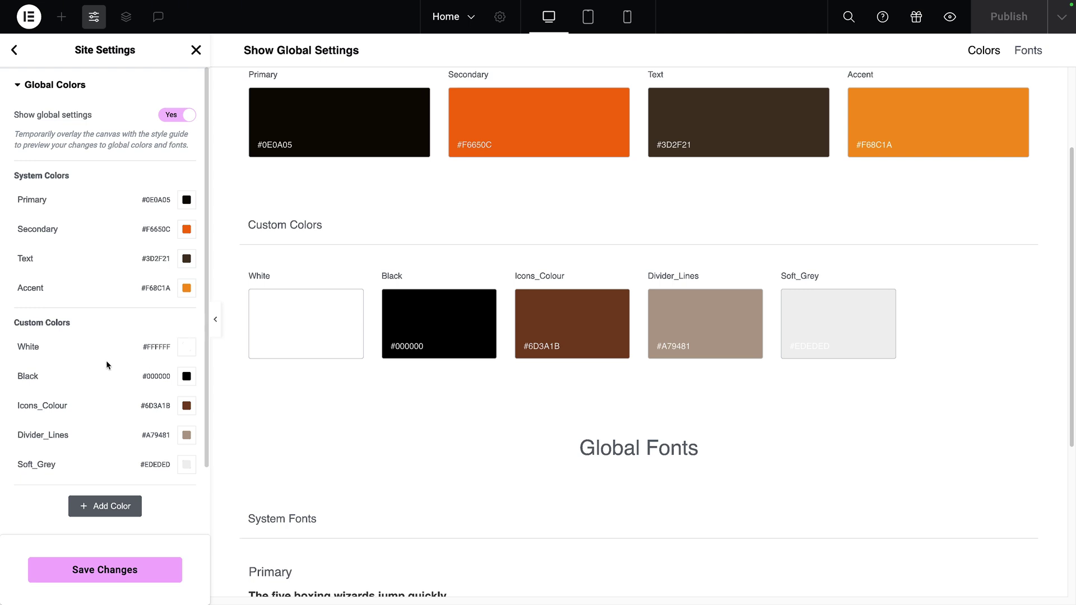
- Save the four system and five custom global colours with Save Changes
left_click(135, 569)
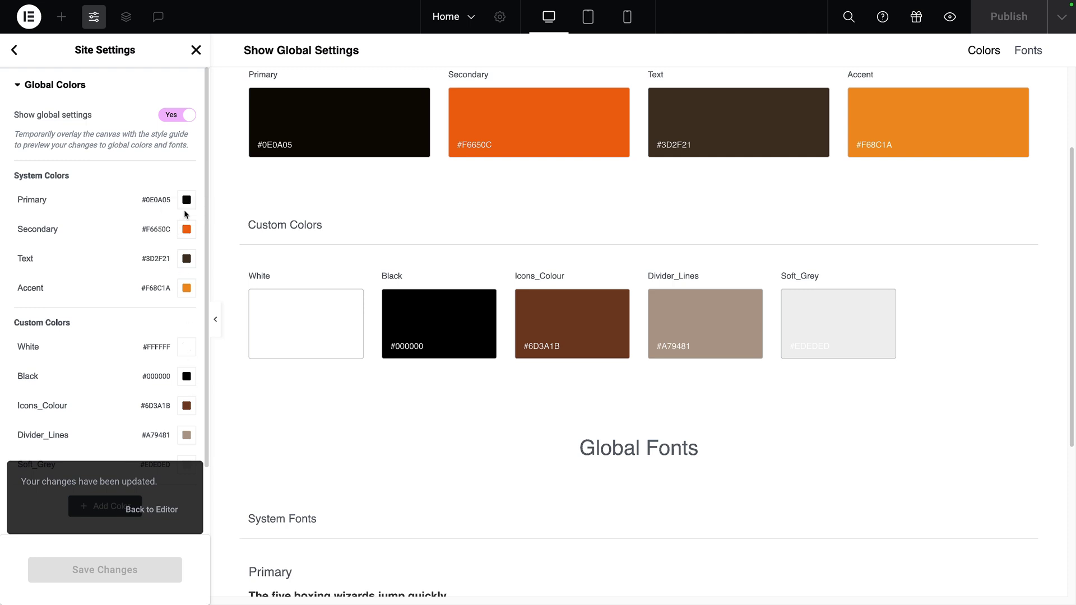
left_click(186, 229)
key("ctrl+c")
double_click(130, 431)
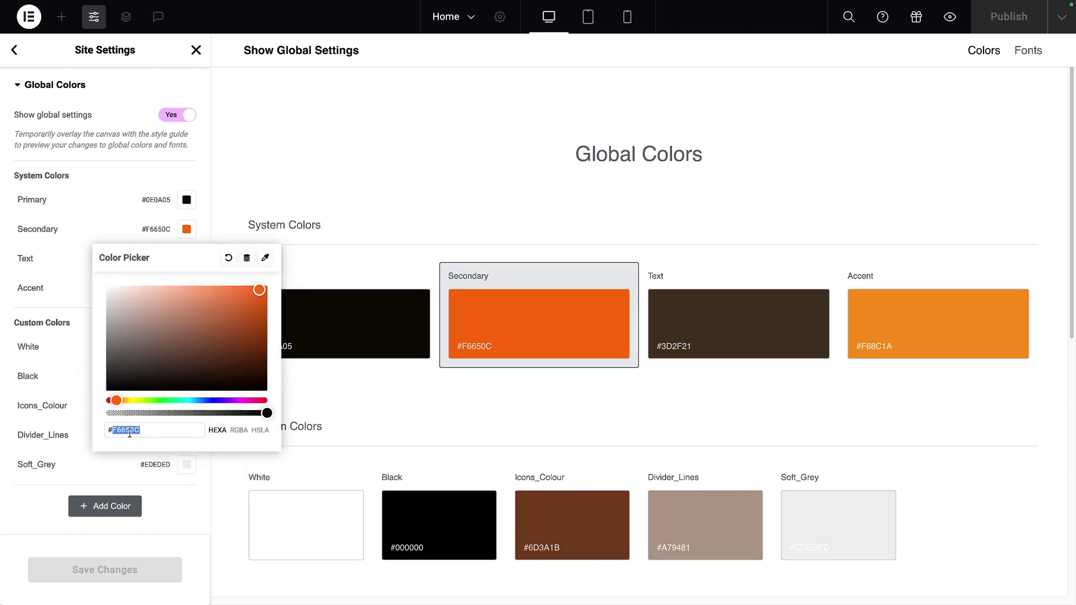
type("6B5B51")
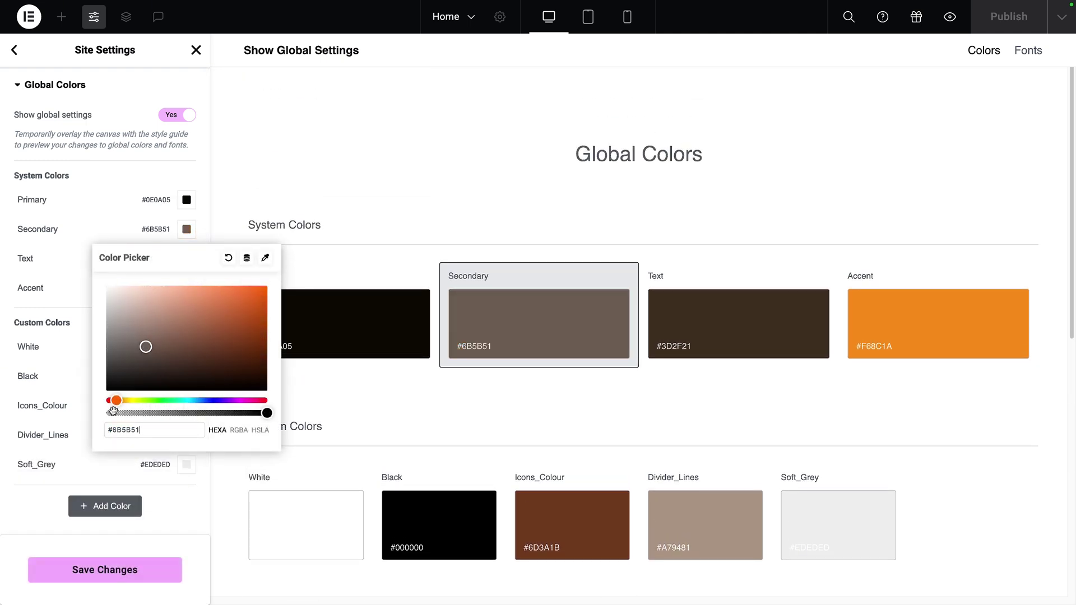
left_click_drag(116, 400, 141, 400)
left_click(190, 323)
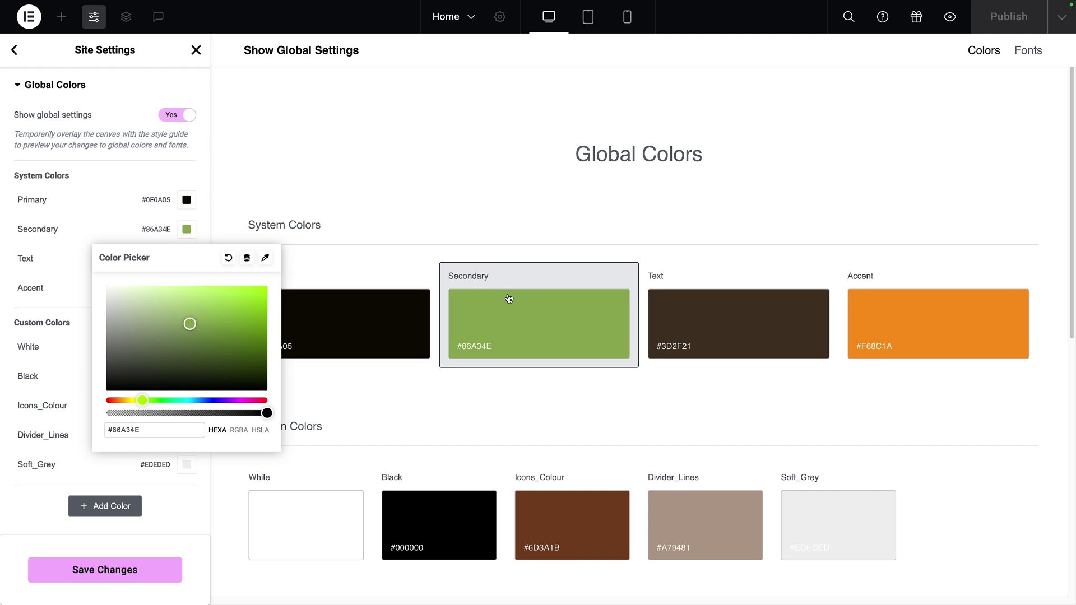
triple_click(133, 430)
key("ctrl+v")
left_click(342, 431)
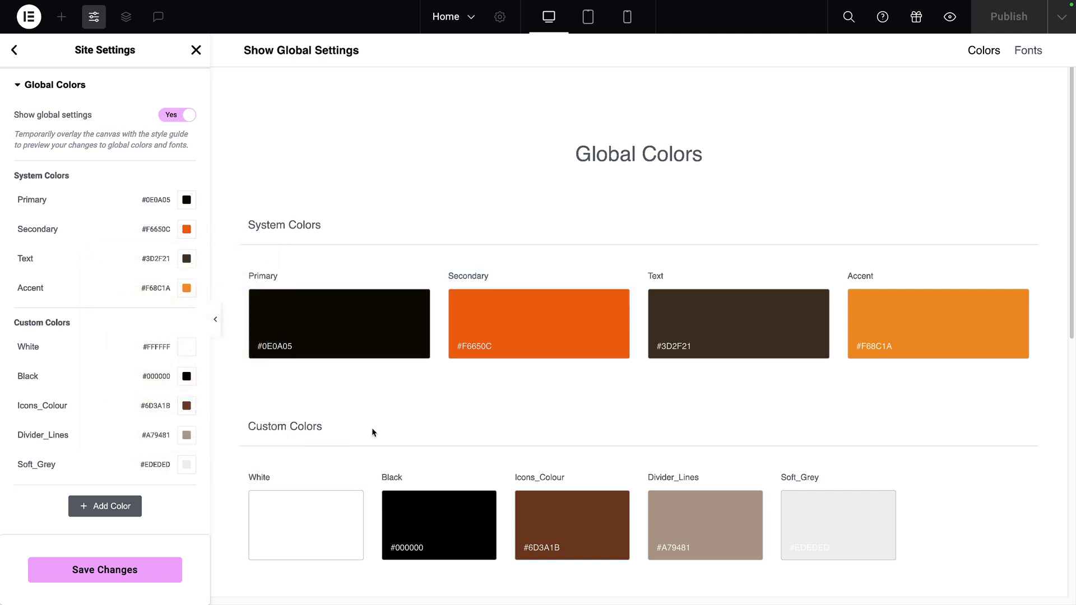
left_click(103, 573)
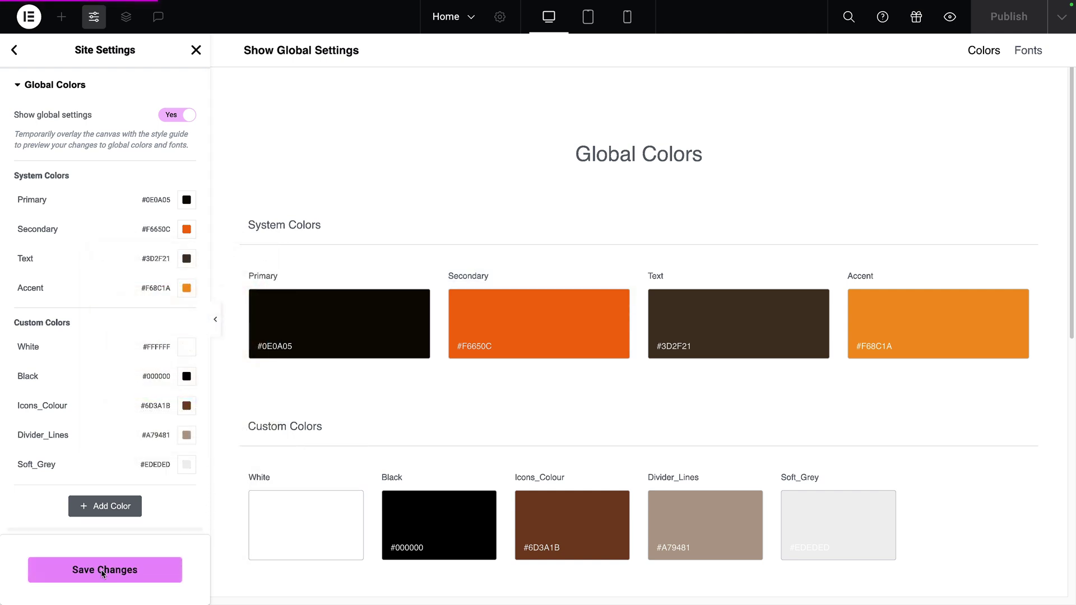